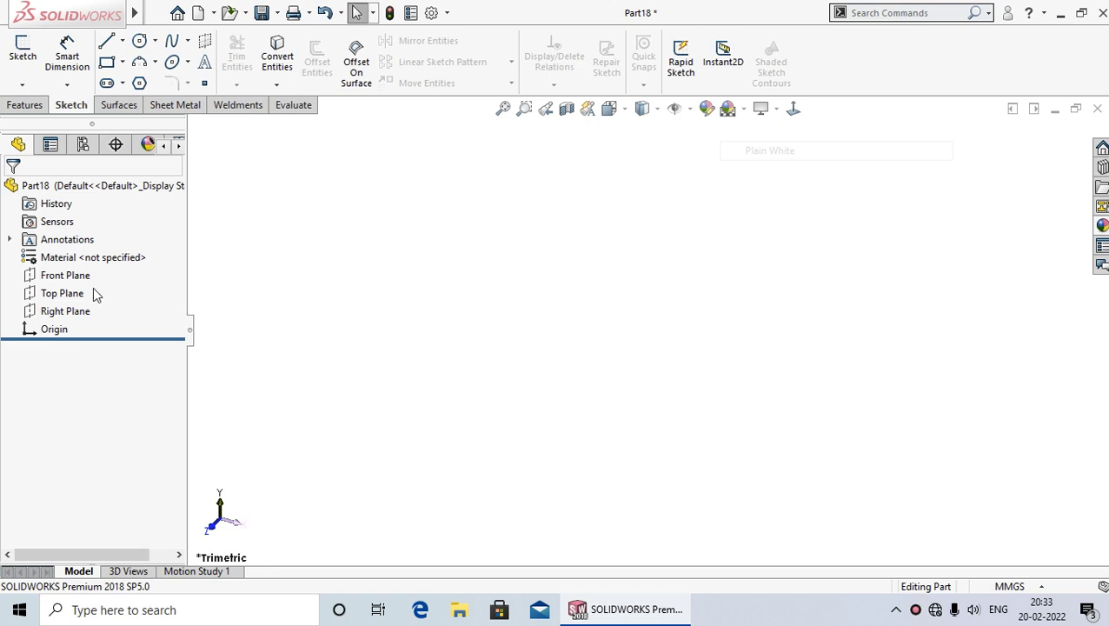
- Open a new empty Sketch1 on the Top Plane and clear the plane selection
{"action": "left_click", "coordinate": [68, 298]}
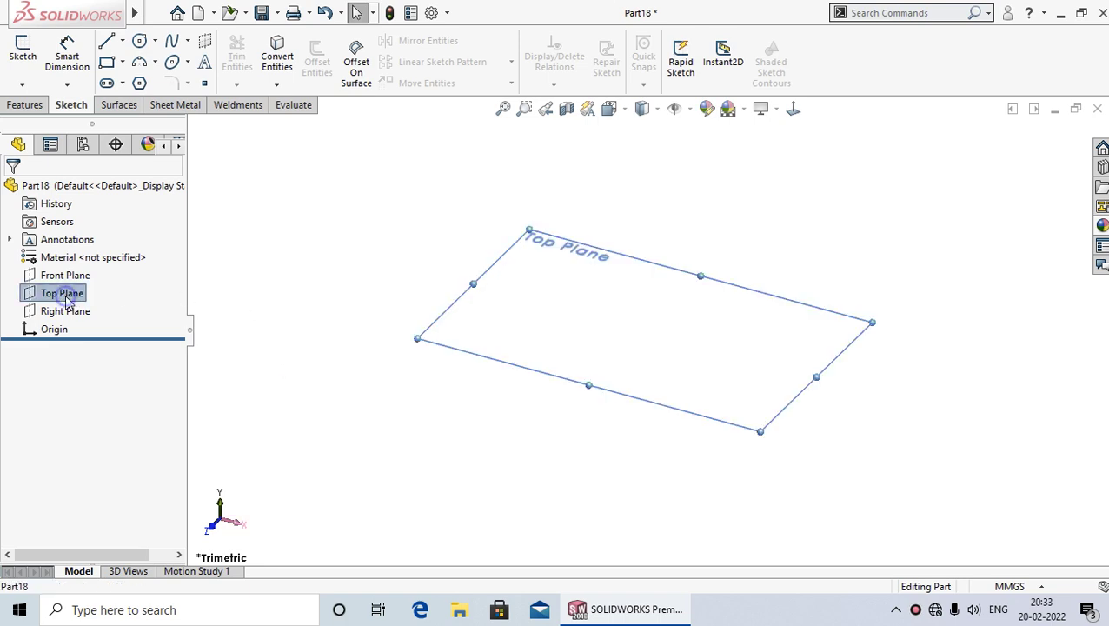
{"action": "right_click", "coordinate": [68, 297]}
{"action": "left_click", "coordinate": [76, 275]}
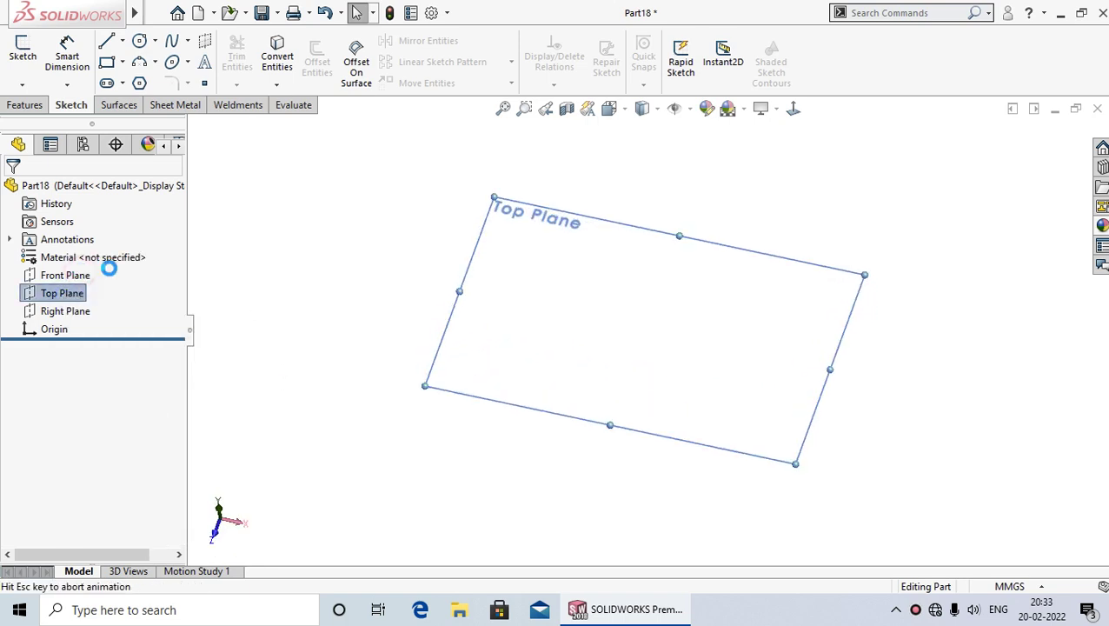
{"action": "left_click", "coordinate": [372, 288]}
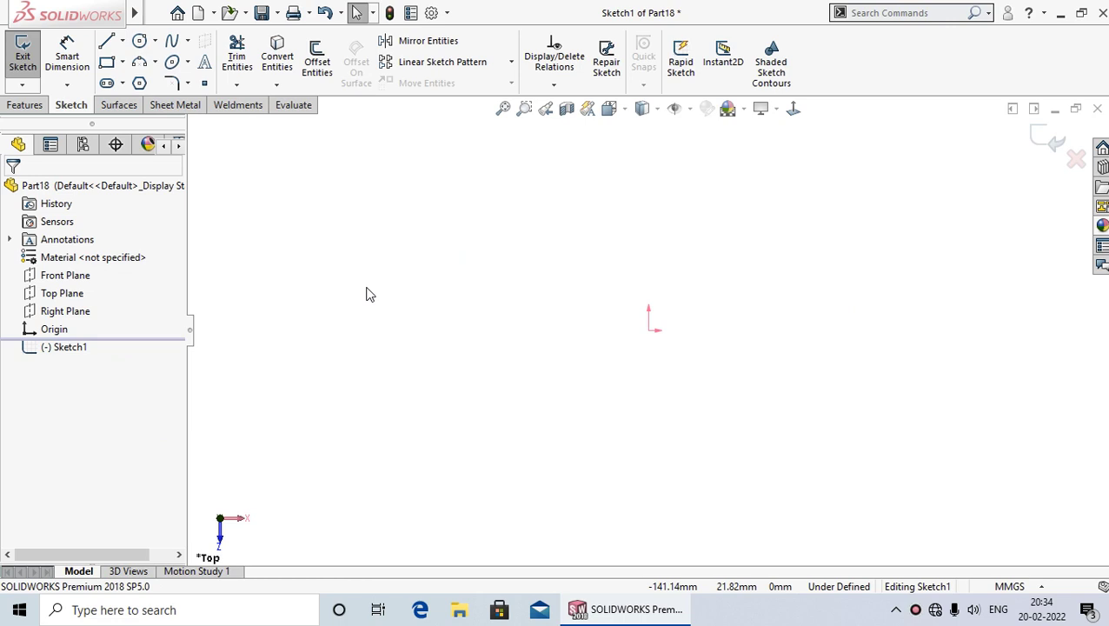
- Draw an upright 3-sided polygon centred on the origin, then exit Sketch1
{"action": "left_click", "coordinate": [139, 84]}
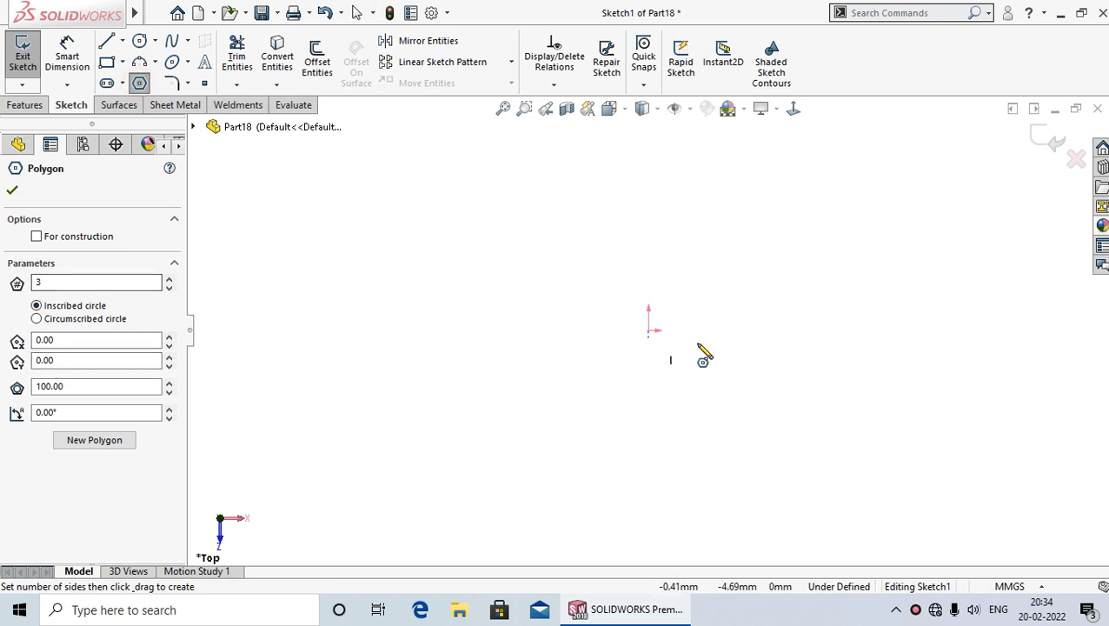
{"action": "left_click_drag", "start_coordinate": [649, 330], "coordinate": [649, 174]}
{"action": "right_click", "coordinate": [651, 174]}
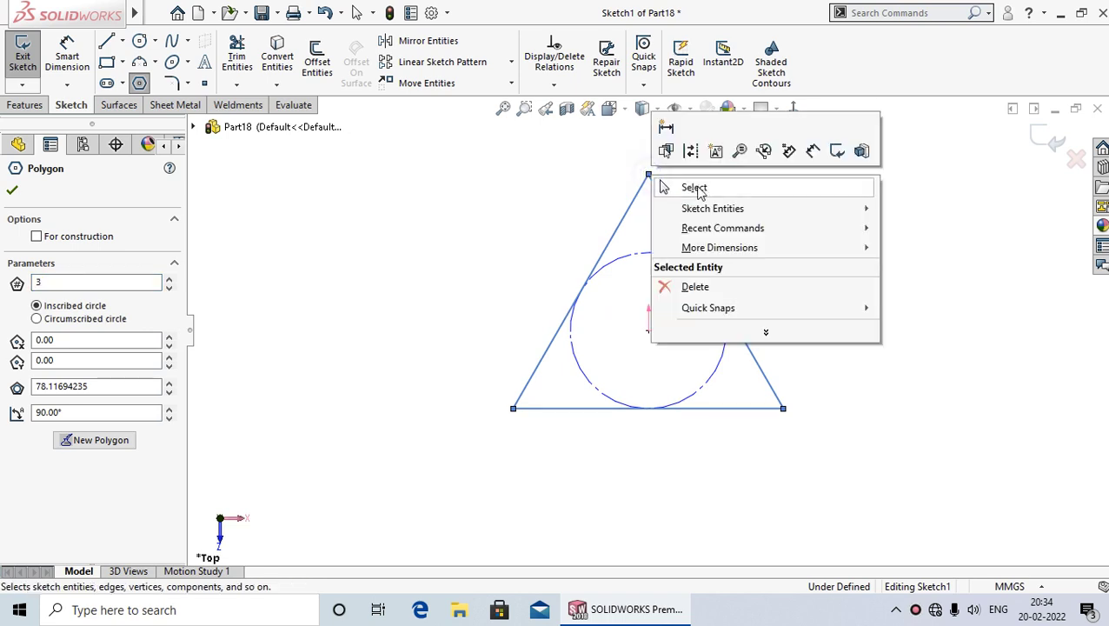
{"action": "left_click", "coordinate": [693, 188]}
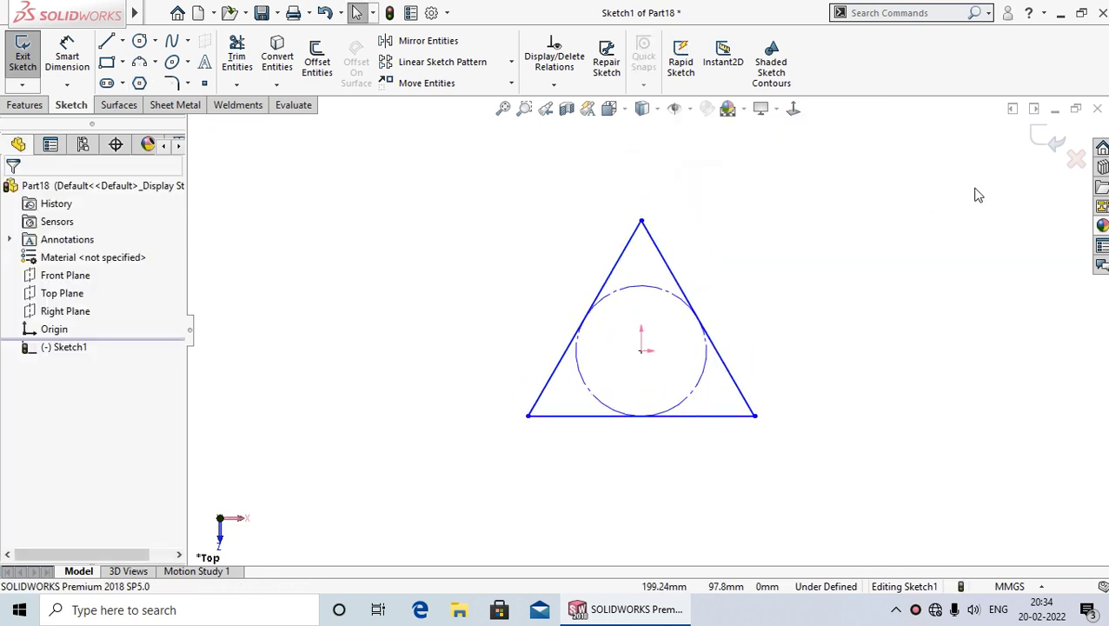
{"action": "left_click", "coordinate": [1041, 139]}
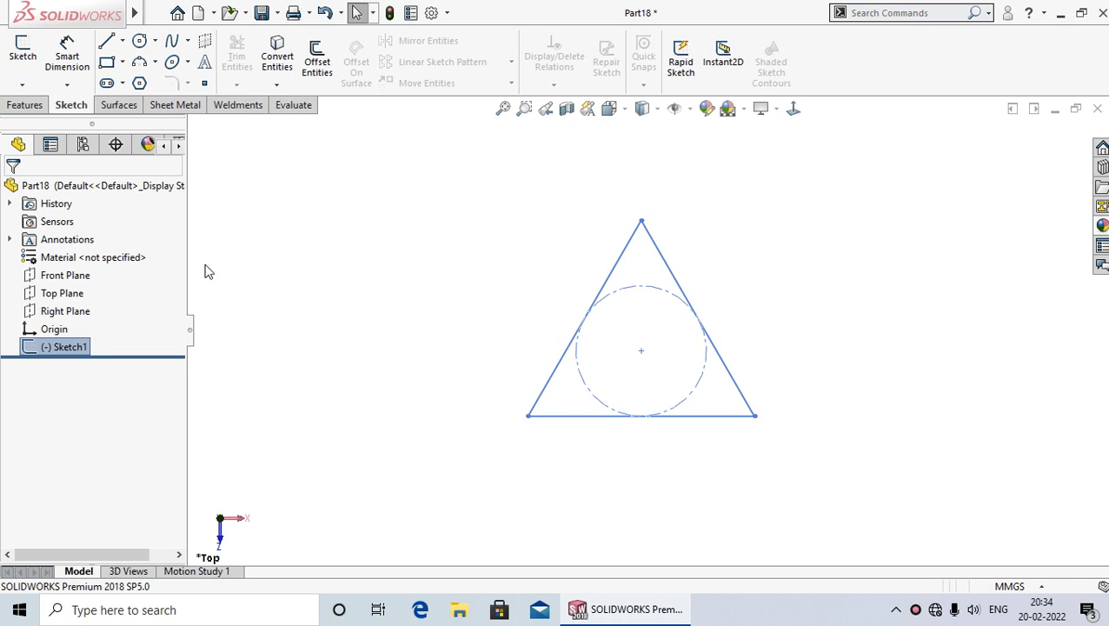
- Create Sketch2 on the Top Plane and start Convert Entities
{"action": "right_click", "coordinate": [68, 296]}
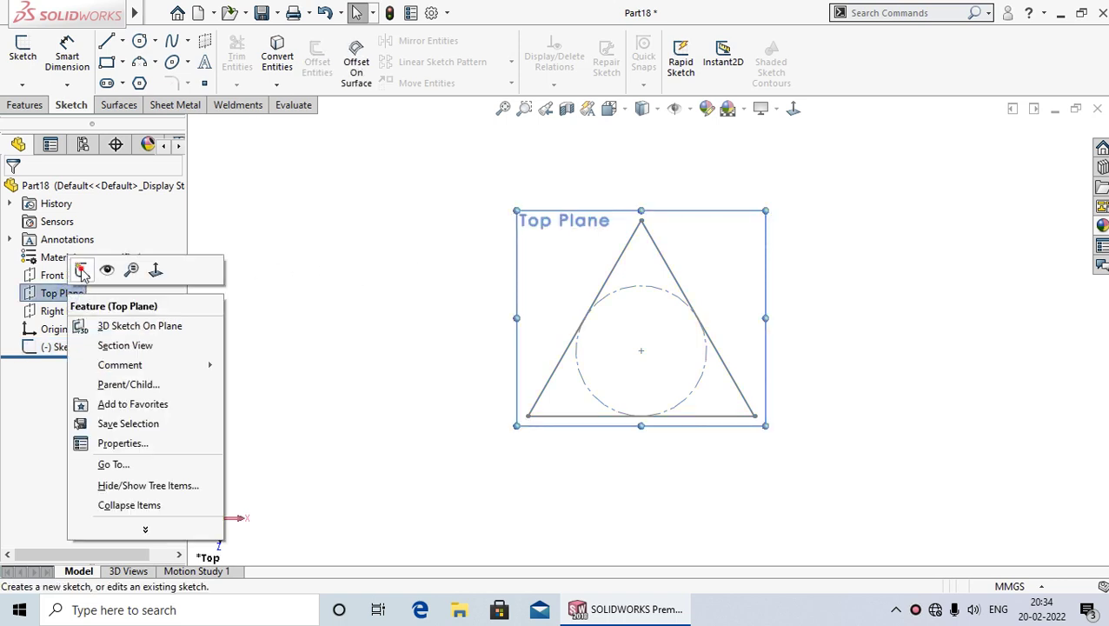
{"action": "left_click", "coordinate": [83, 268]}
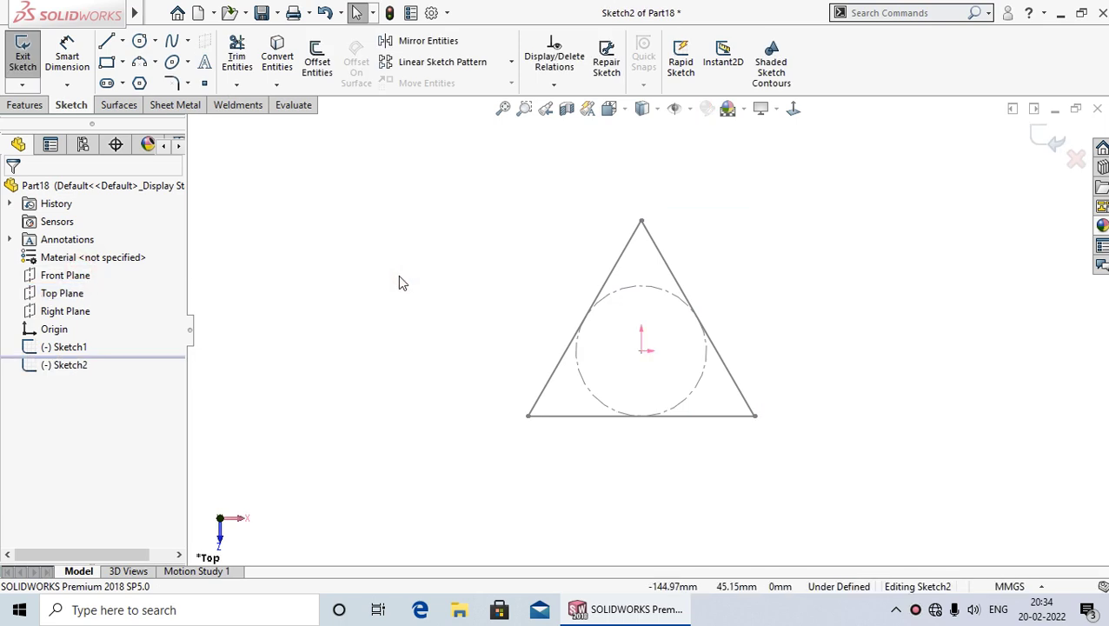
{"action": "left_click", "coordinate": [287, 70]}
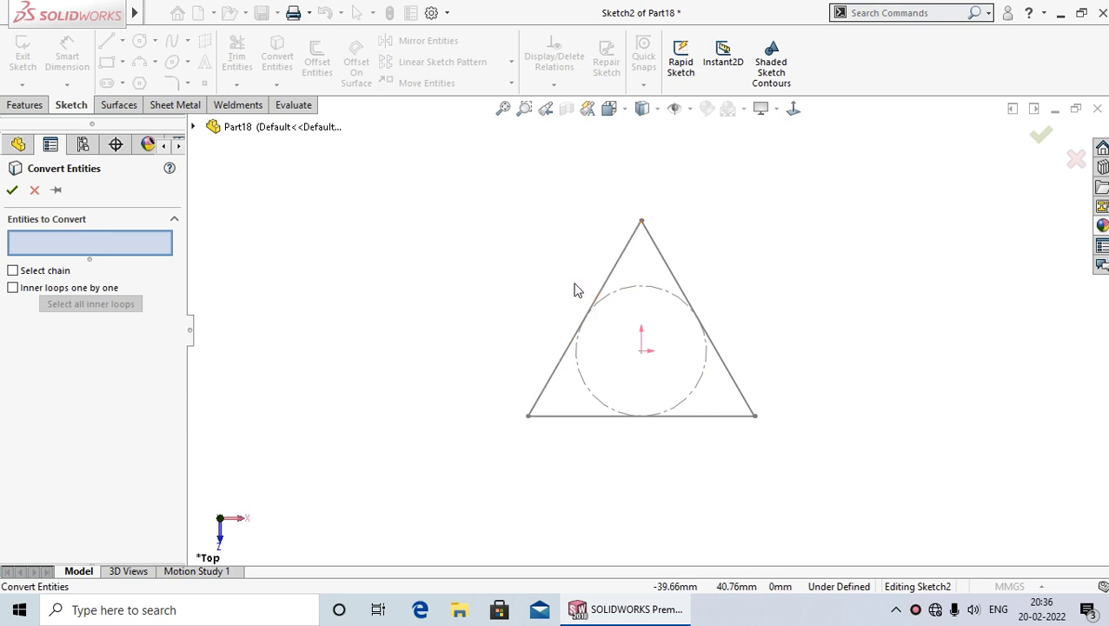
{"action": "left_click", "coordinate": [674, 277]}
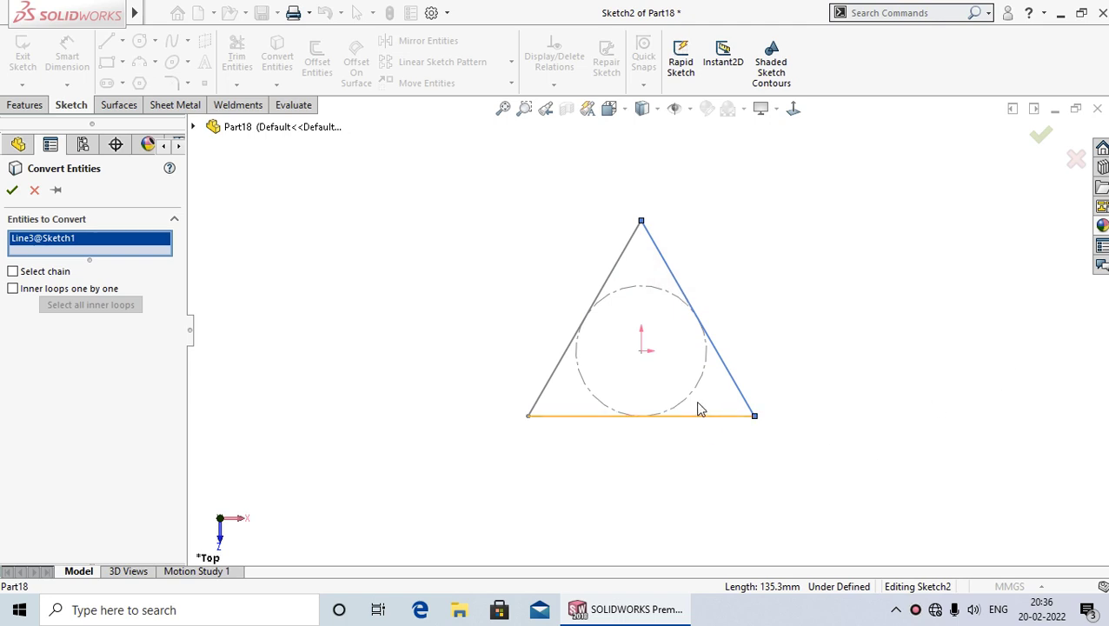
{"action": "left_click", "coordinate": [550, 382]}
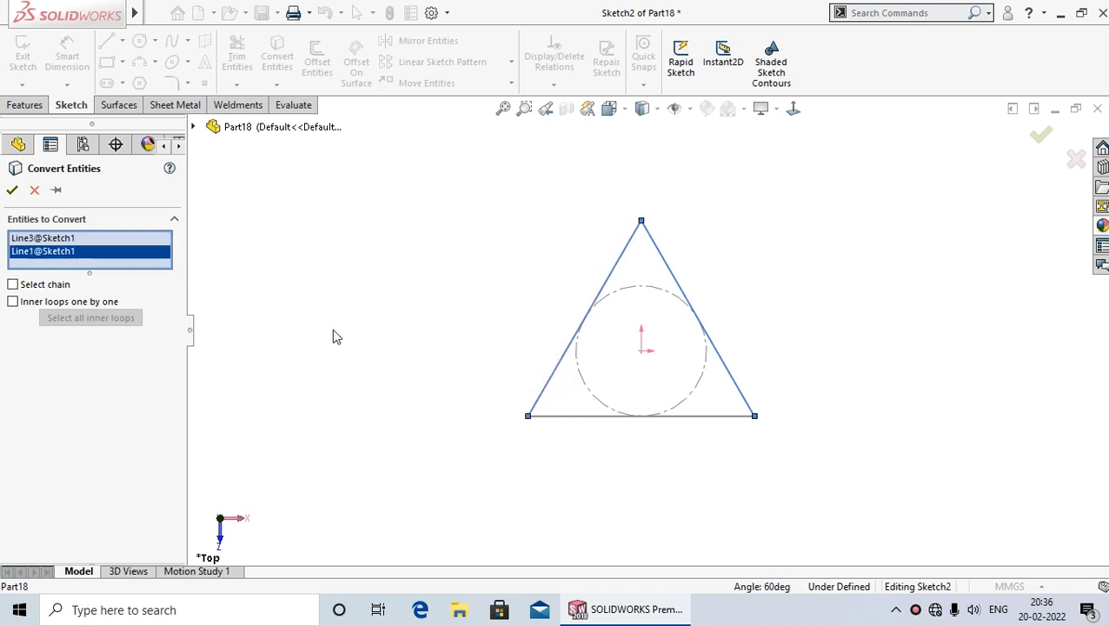
{"action": "left_click", "coordinate": [396, 244]}
{"action": "right_click", "coordinate": [75, 245]}
{"action": "left_click", "coordinate": [114, 271]}
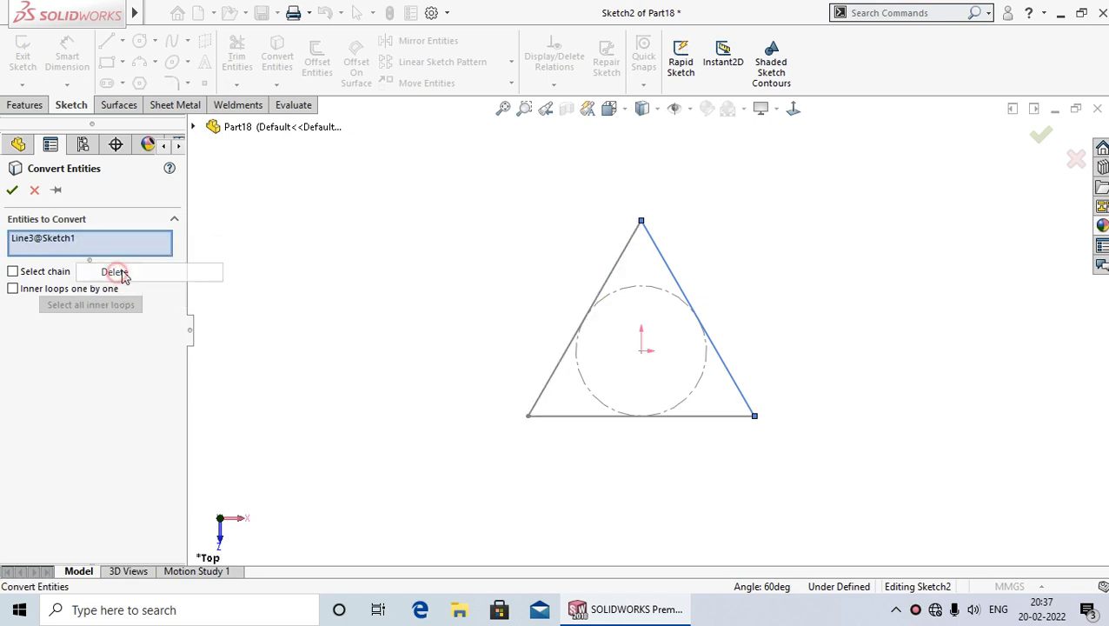
{"action": "right_click", "coordinate": [87, 241]}
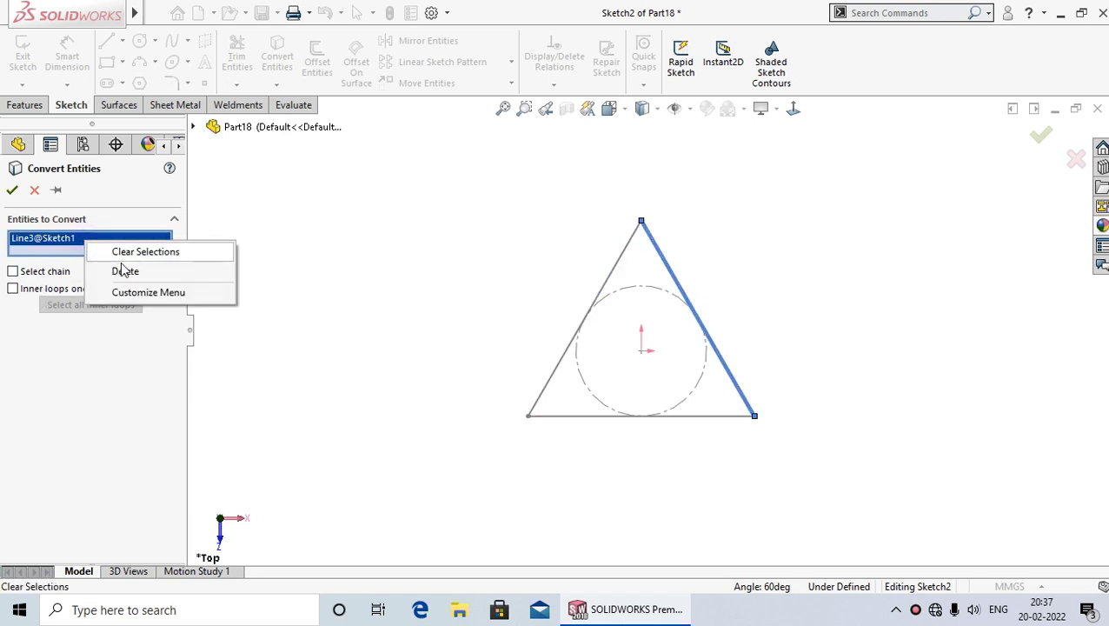
{"action": "left_click", "coordinate": [128, 271]}
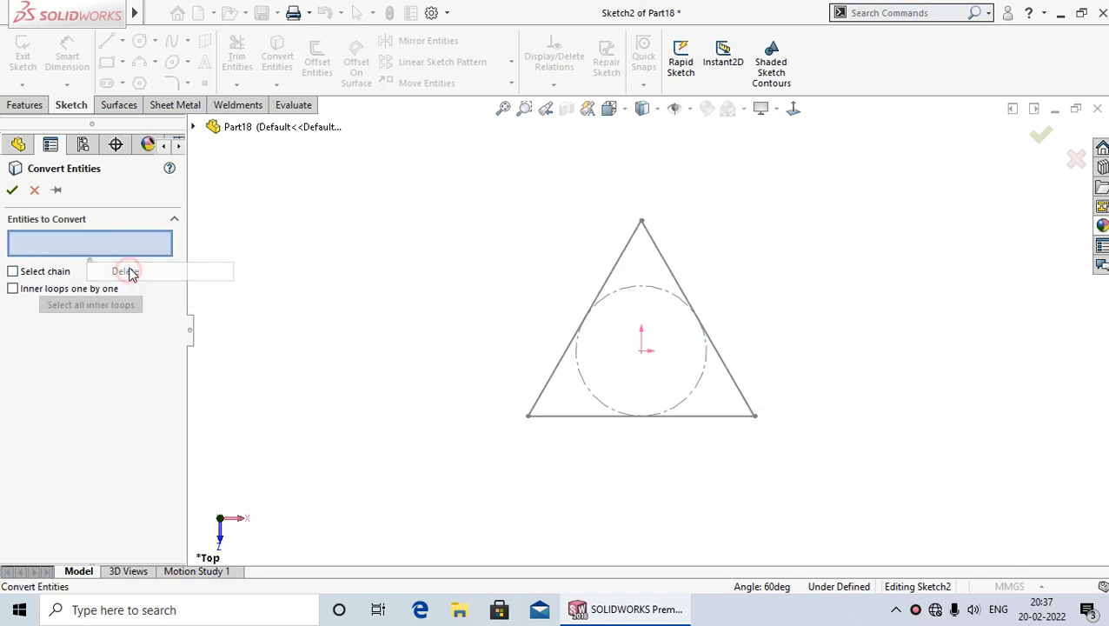
{"action": "left_click", "coordinate": [13, 272]}
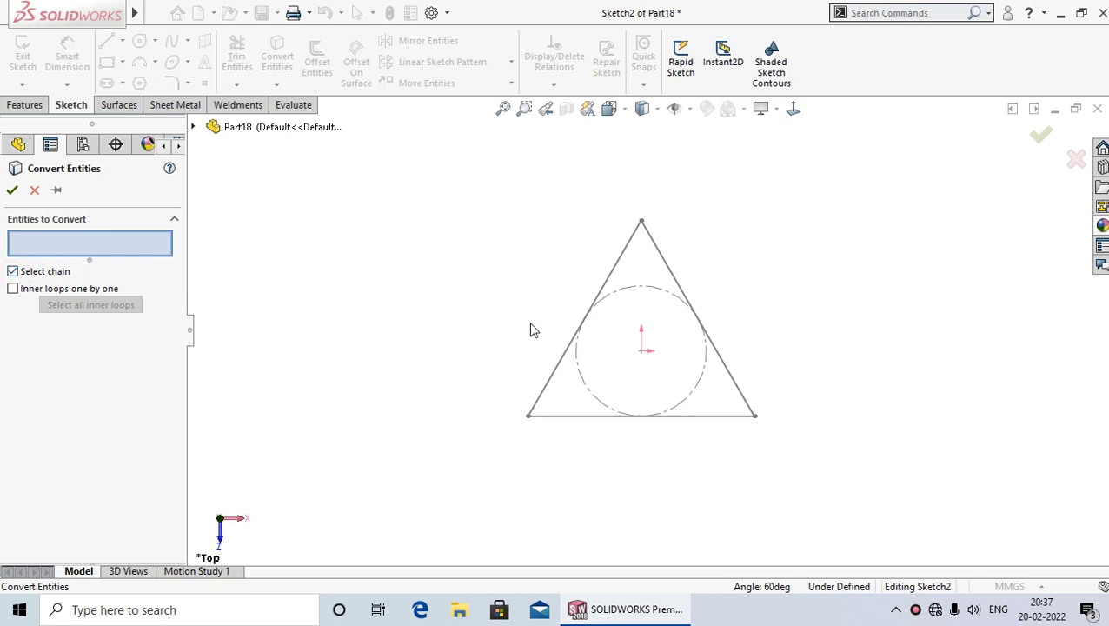
{"action": "left_click", "coordinate": [616, 270]}
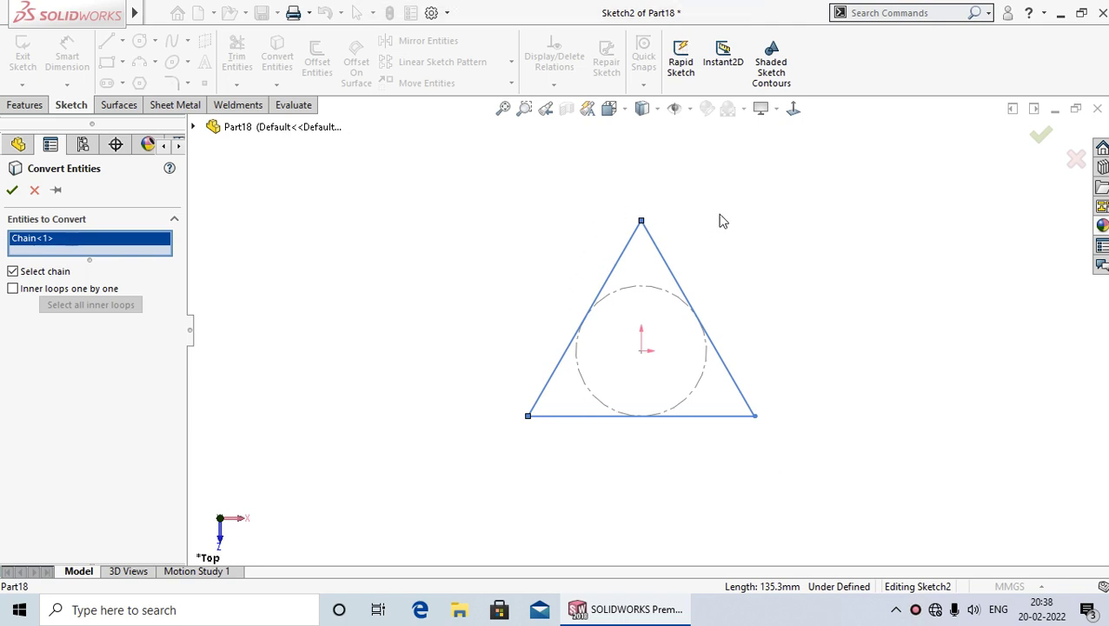
{"action": "right_click", "coordinate": [84, 244]}
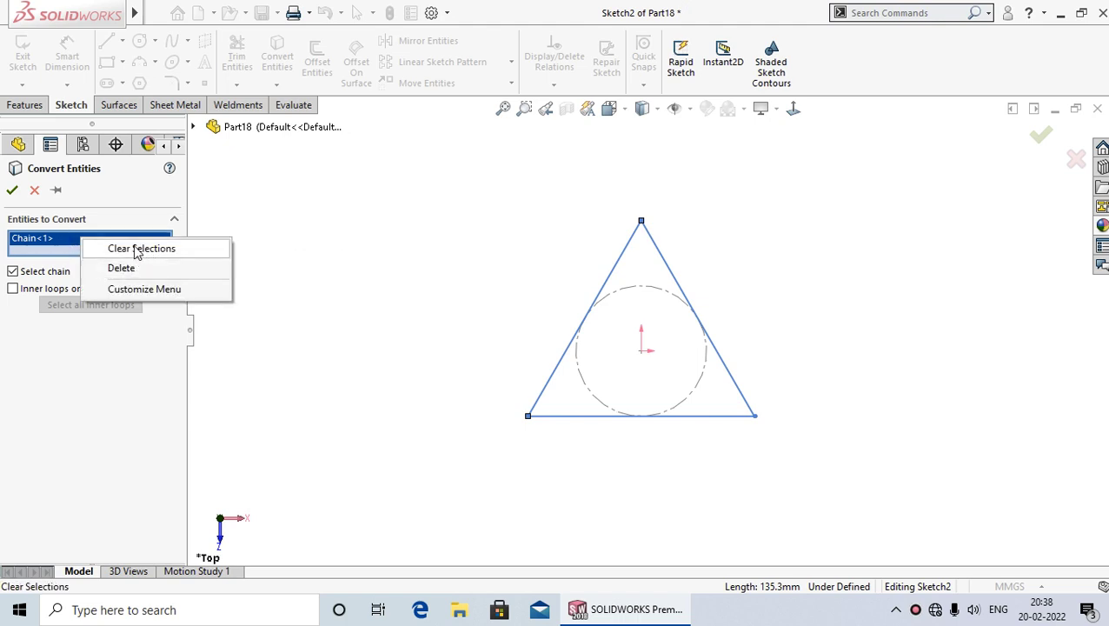
{"action": "left_click", "coordinate": [136, 250]}
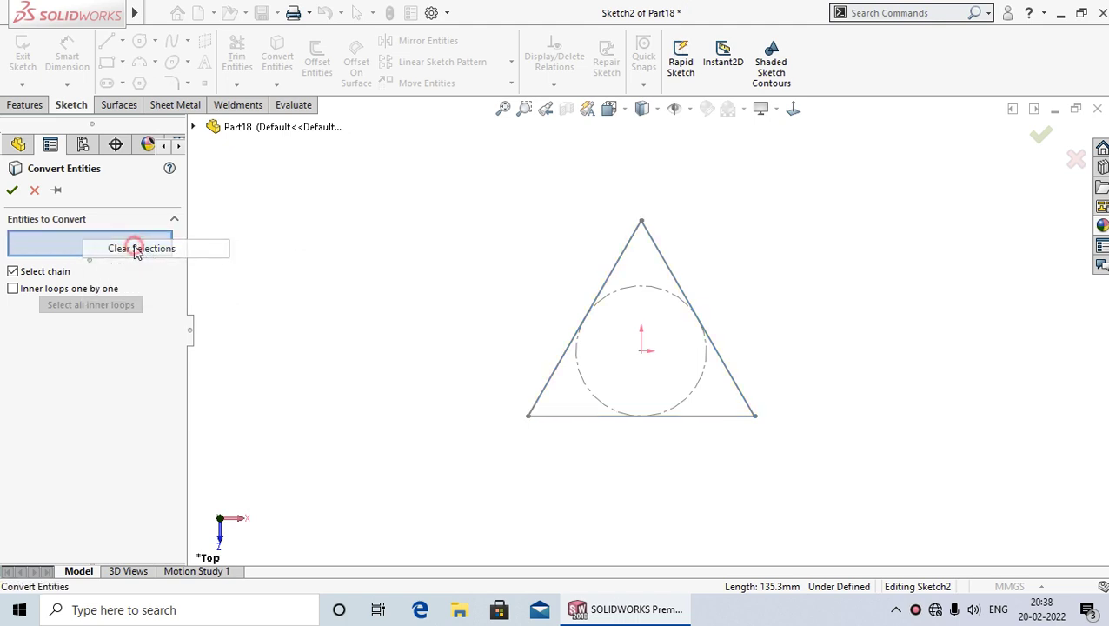
{"action": "left_click", "coordinate": [13, 273]}
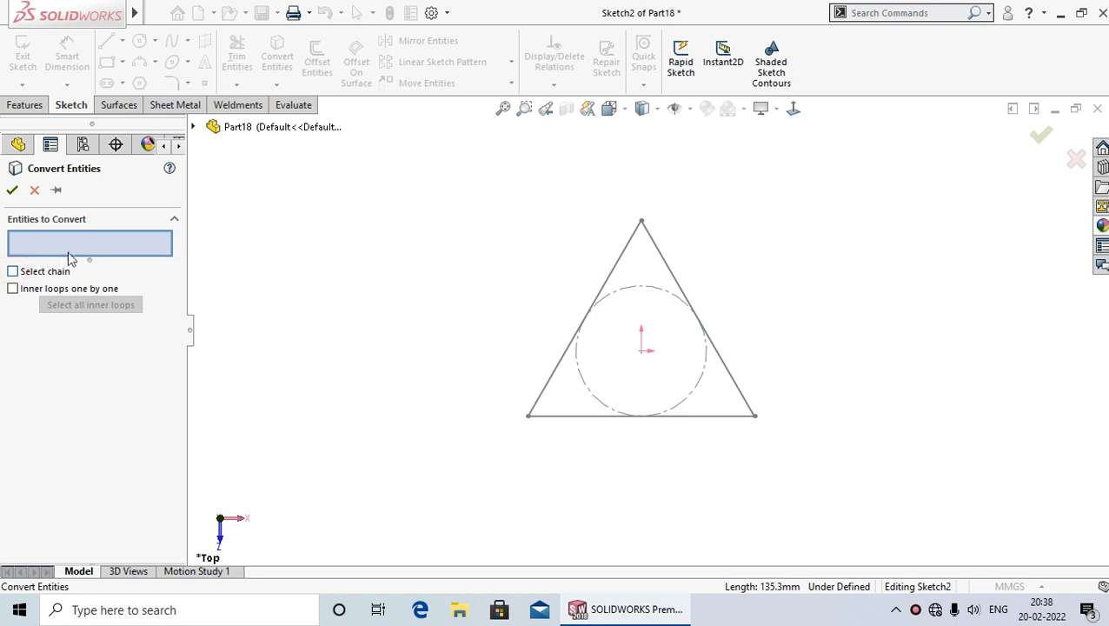
- Convert the triangle's left and bottom edges into Sketch2, then exit the sketch
{"action": "left_click", "coordinate": [617, 267]}
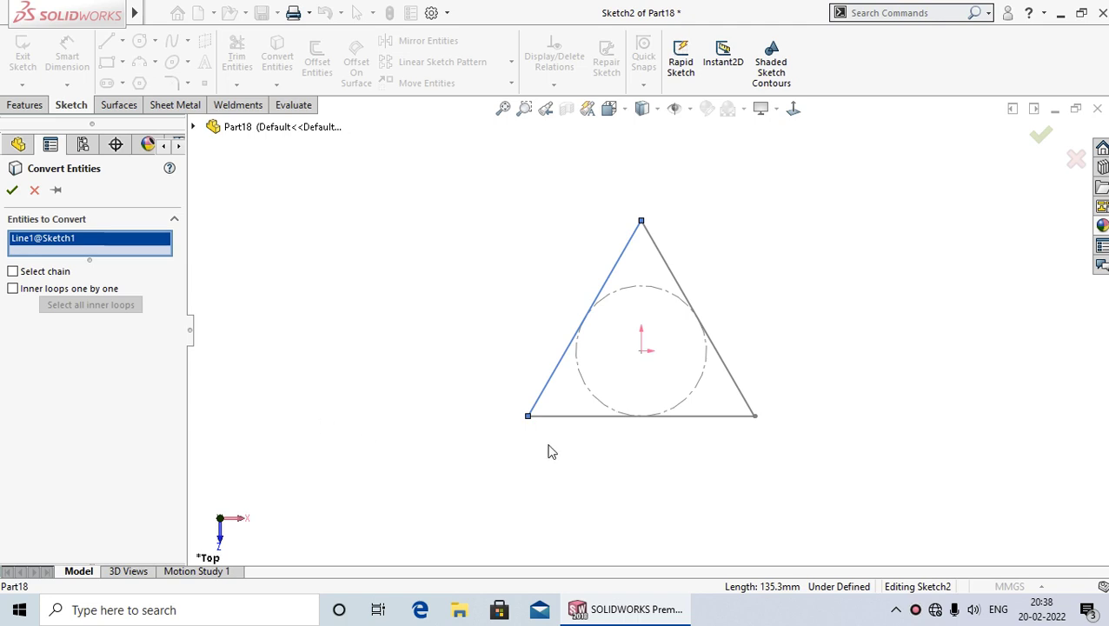
{"action": "left_click", "coordinate": [578, 416]}
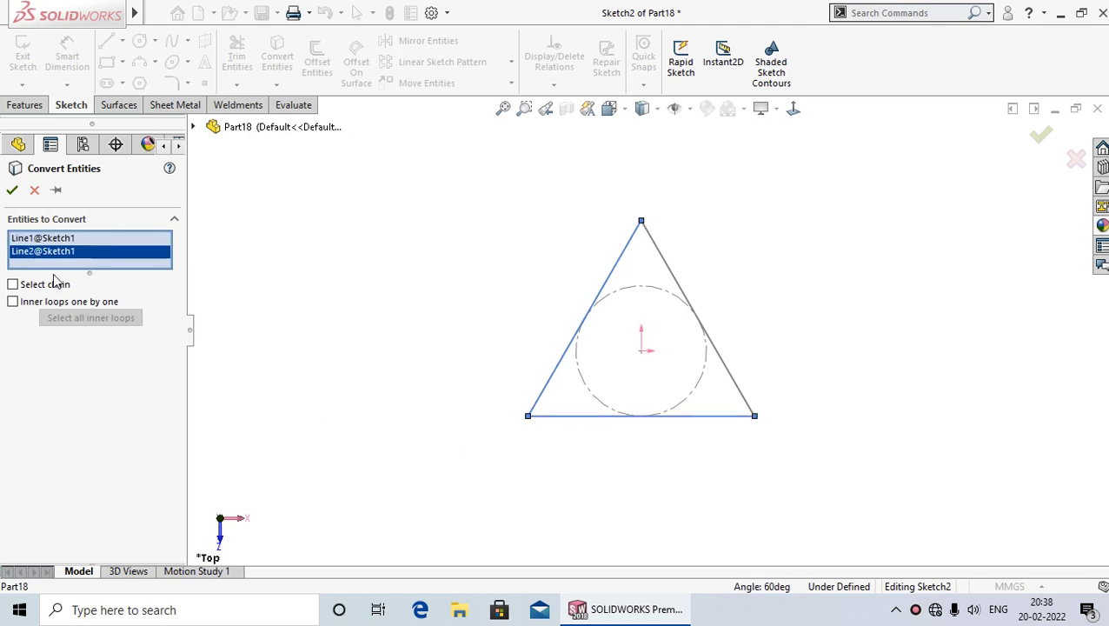
{"action": "left_click", "coordinate": [12, 190]}
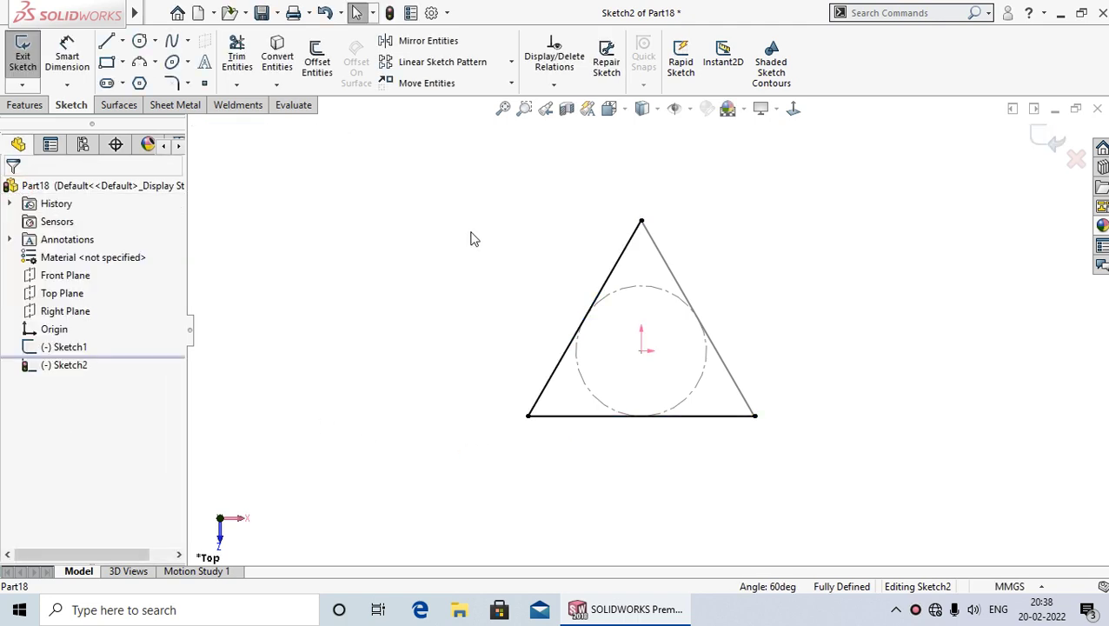
{"action": "left_click", "coordinate": [1048, 142]}
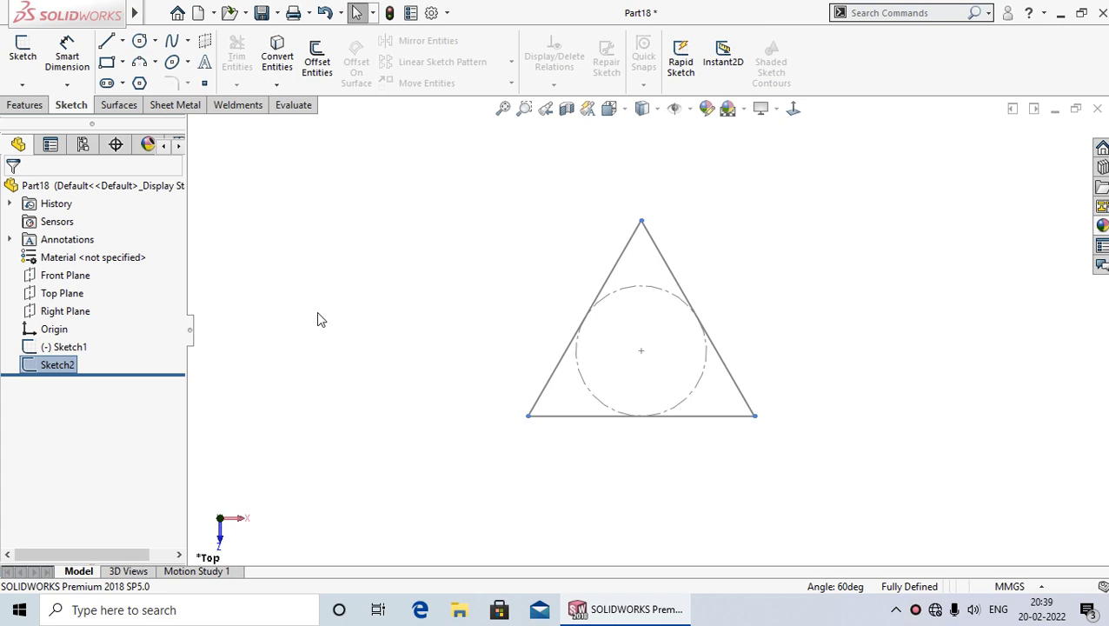
- Hide Sketch1 from the feature tree, leaving Sketch2's two lines, and tilt the view slightly
{"action": "right_click", "coordinate": [61, 348]}
{"action": "left_click", "coordinate": [76, 301]}
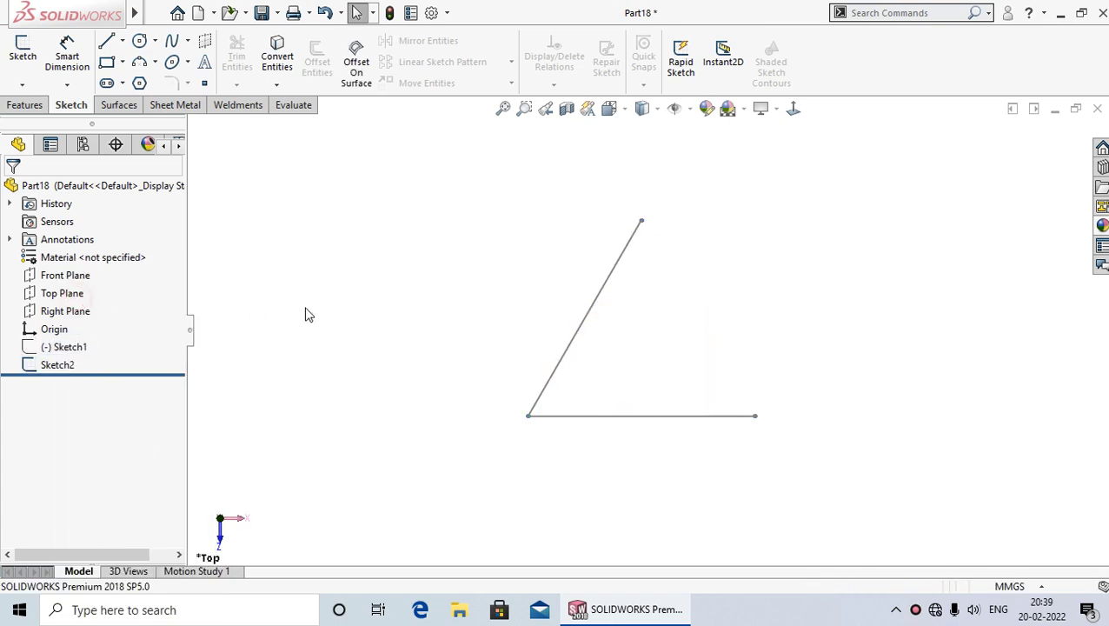
{"action": "left_click", "coordinate": [354, 319]}
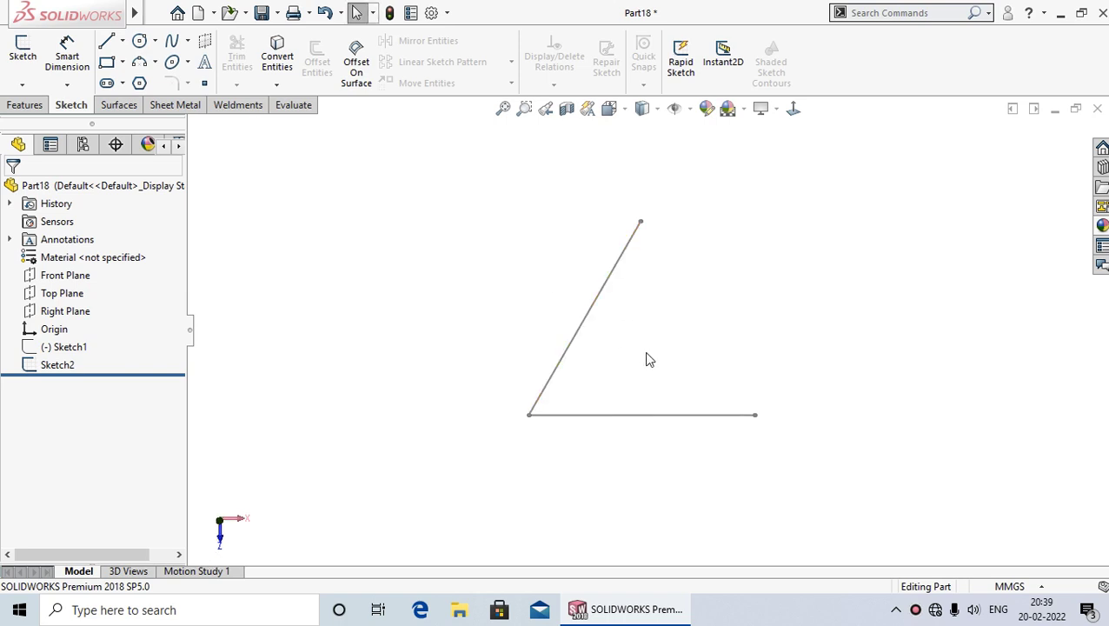
{"action": "middle_click_drag", "start_coordinate": [651, 366], "coordinate": [682, 398]}
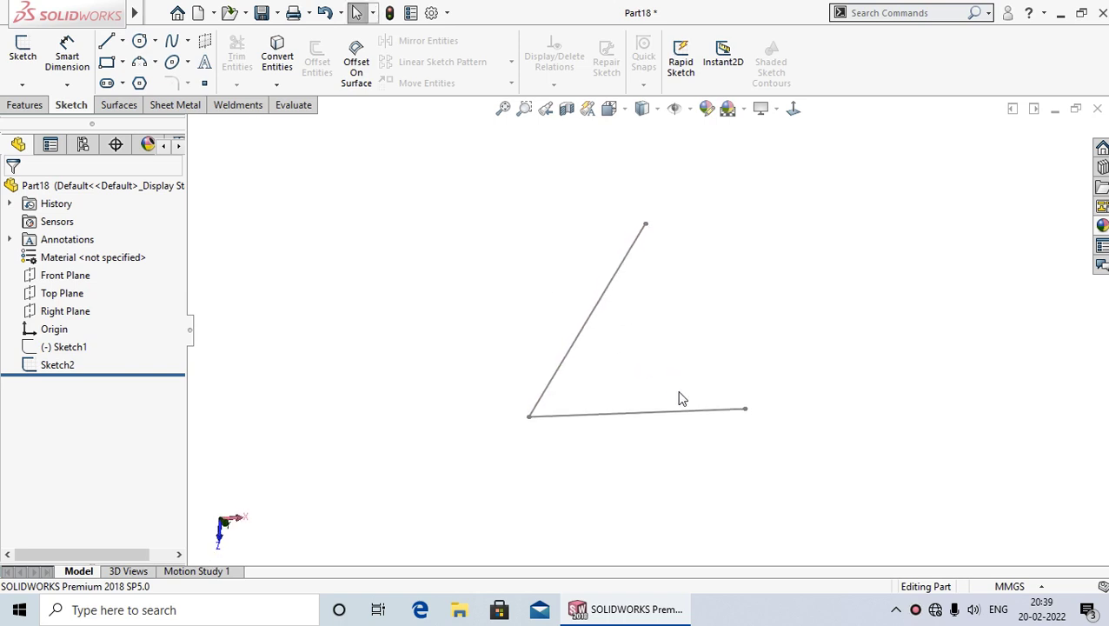